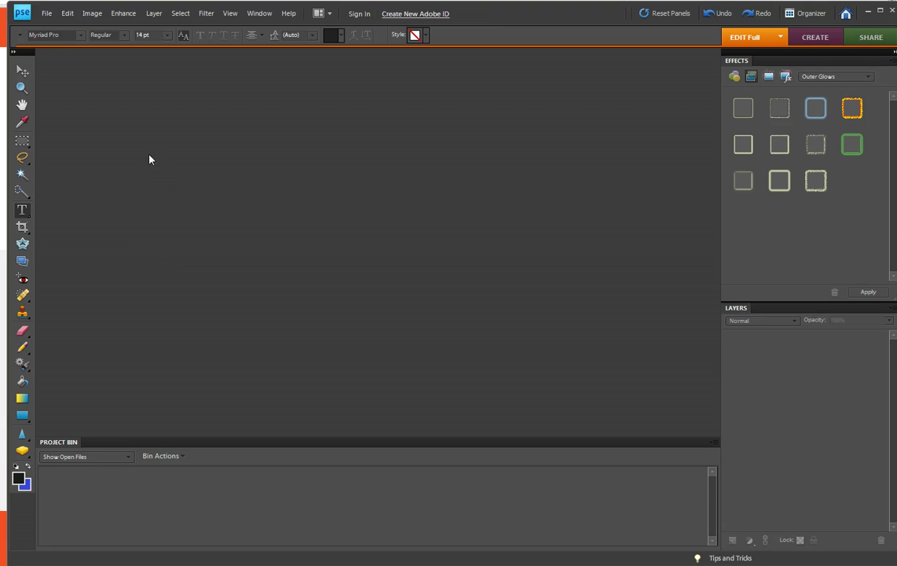
# - Create a blank file measured in inches: width 6, height 4, resolution 300
pyautogui.click(46, 14)
pyautogui.moveTo(70, 27)
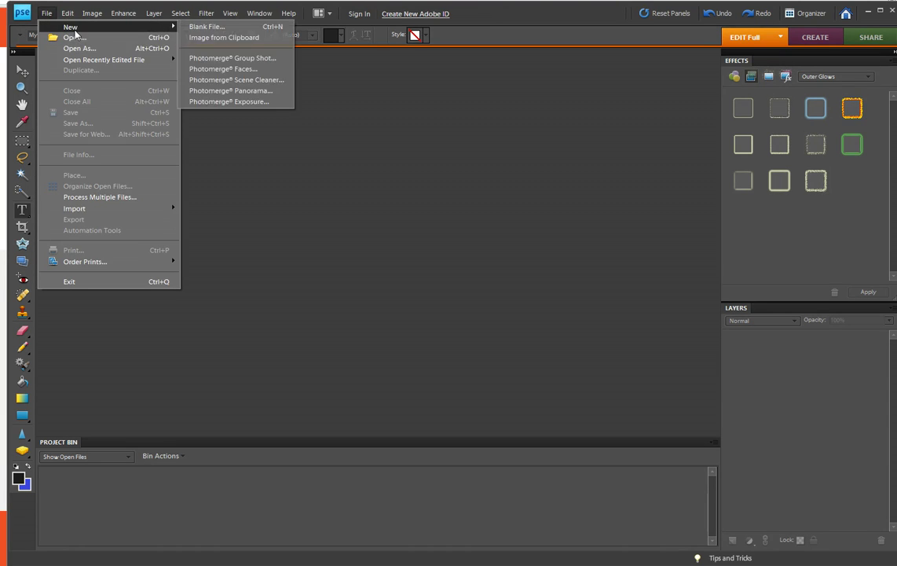
pyautogui.click(193, 27)
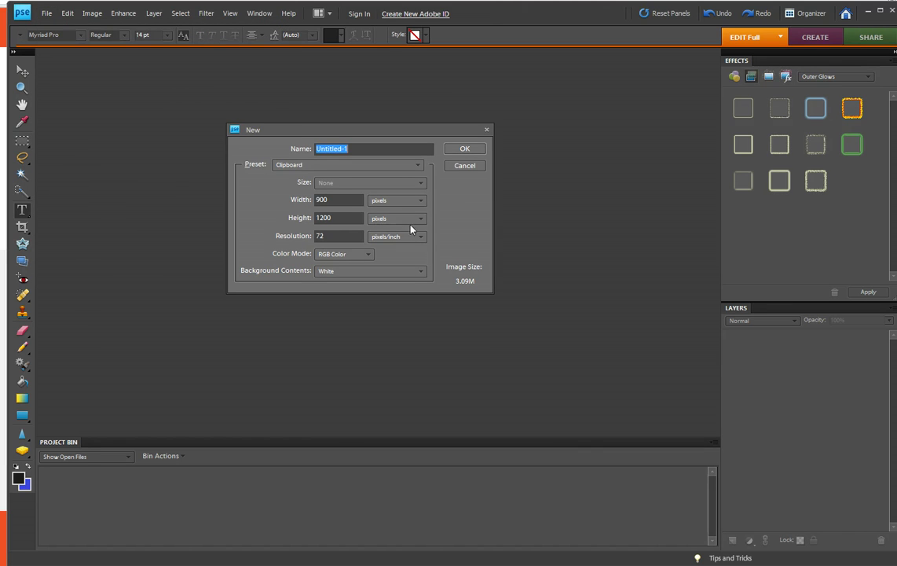
pyautogui.click(420, 203)
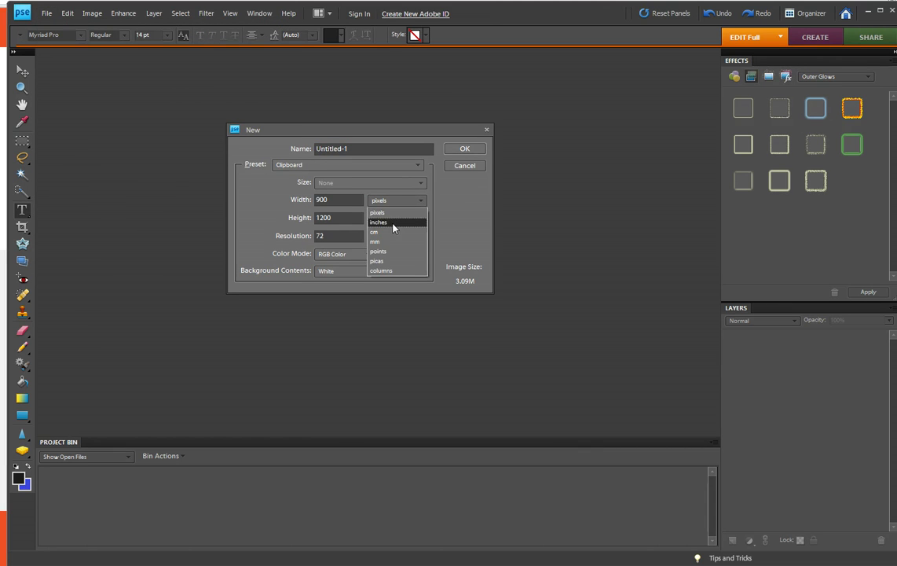
pyautogui.click(392, 226)
pyautogui.moveTo(340, 202); pyautogui.dragTo(319, 203)
pyautogui.write('6')
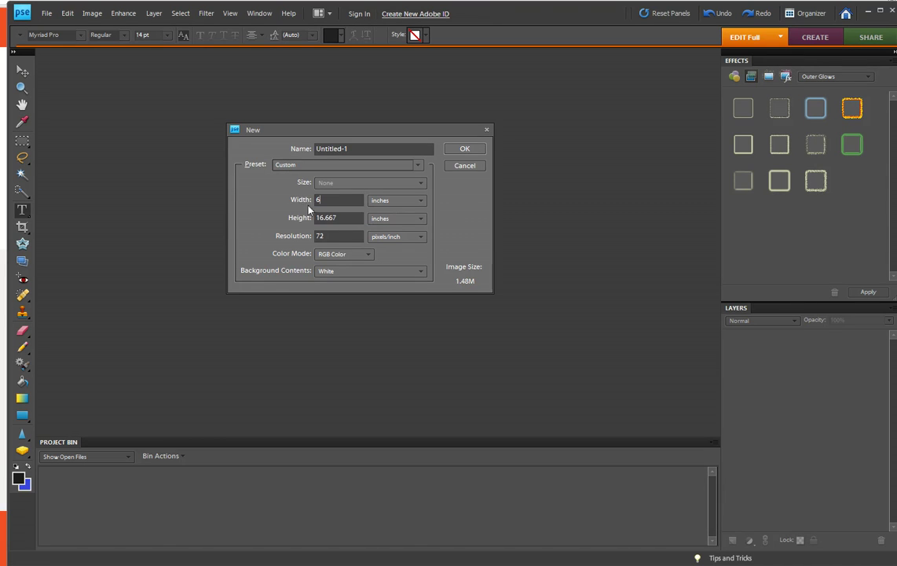
pyautogui.press('Tab')
pyautogui.write('4')
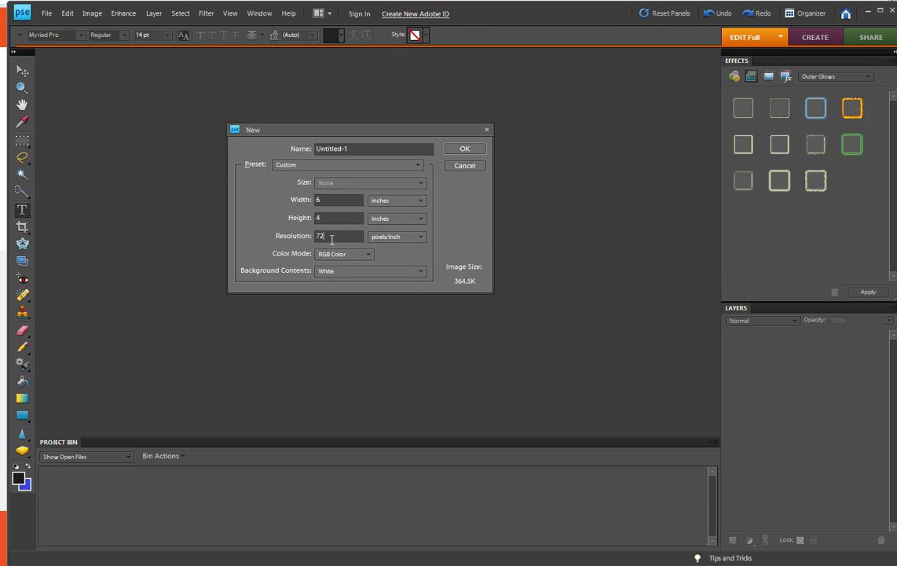
pyautogui.press('Tab')
pyautogui.write('300')
pyautogui.click(469, 149)
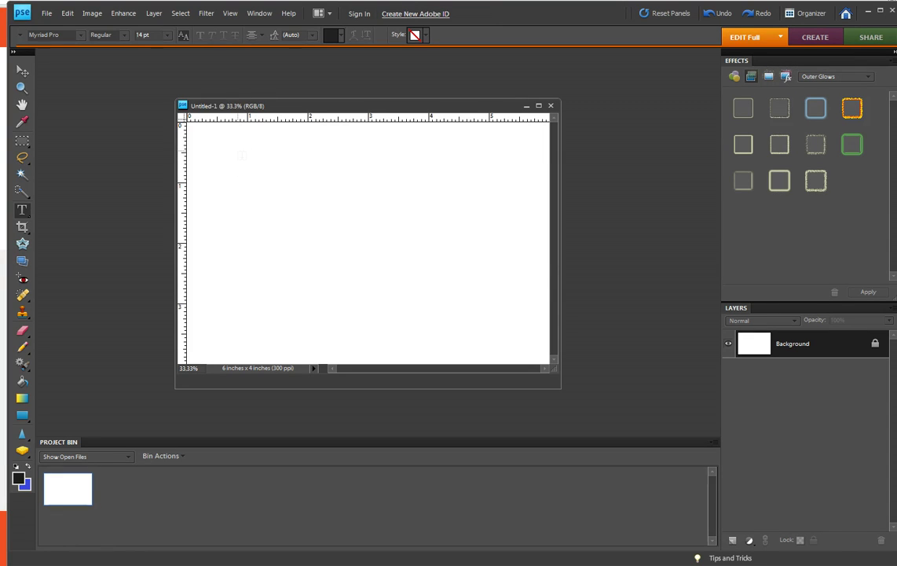
# - Draw a text box near the top of the page and set it to Right Align Text
pyautogui.moveTo(238, 151); pyautogui.dragTo(432, 221)
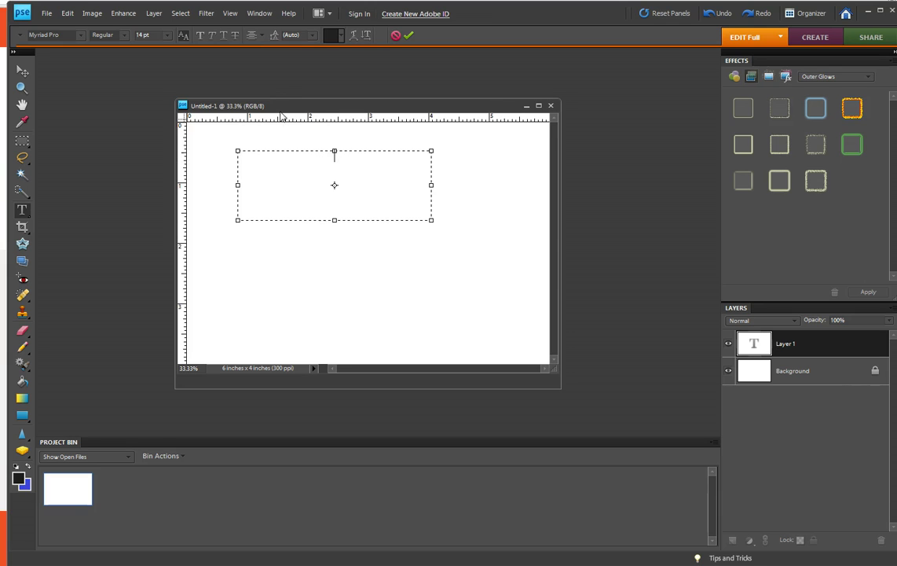
pyautogui.click(251, 36)
pyautogui.click(259, 35)
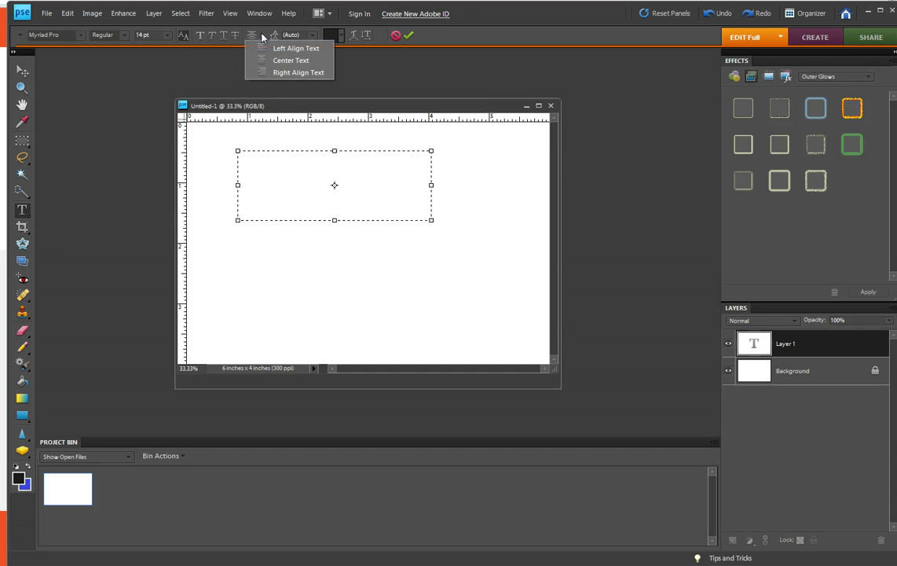
pyautogui.click(277, 73)
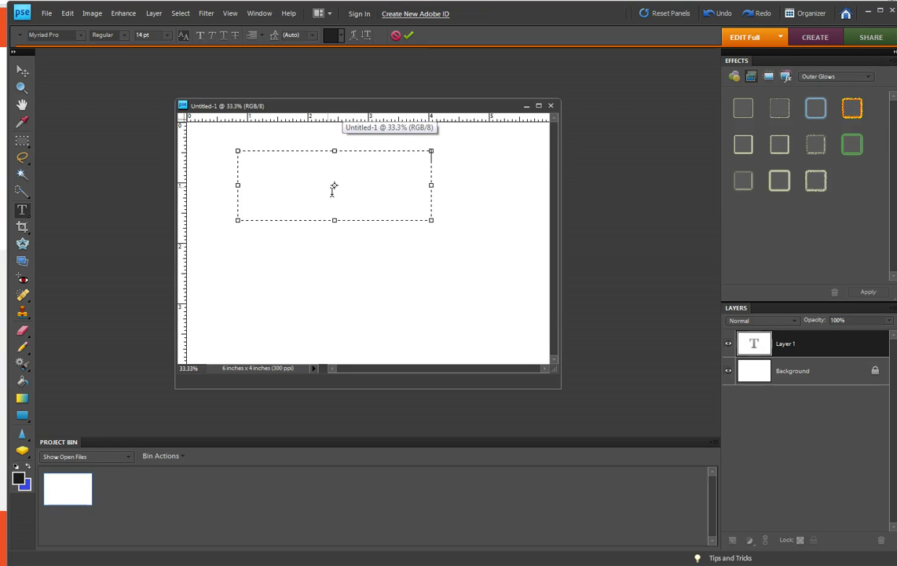
# - Switch the text box font from Myriad Pro to Arial
pyautogui.click(81, 36)
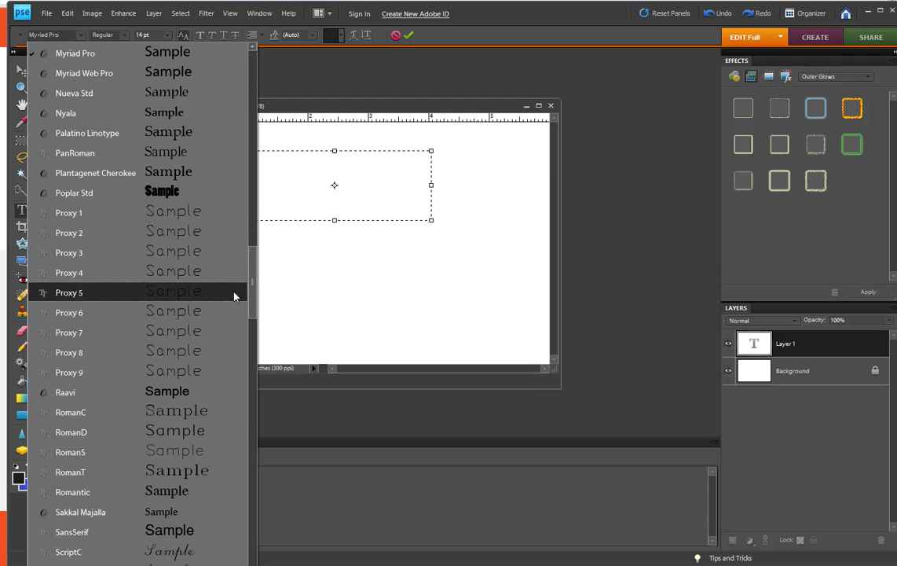
pyautogui.moveTo(253, 275); pyautogui.dragTo(248, 48)
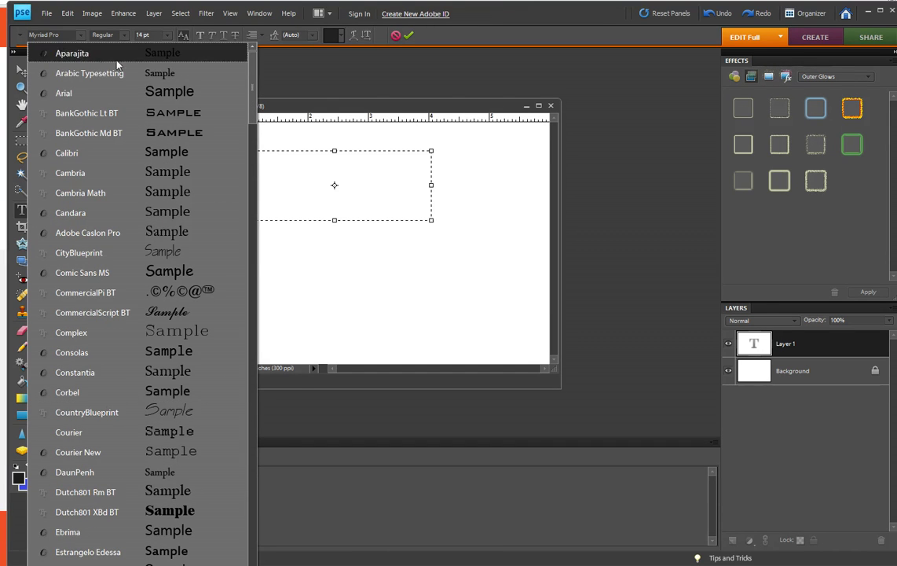
pyautogui.click(84, 95)
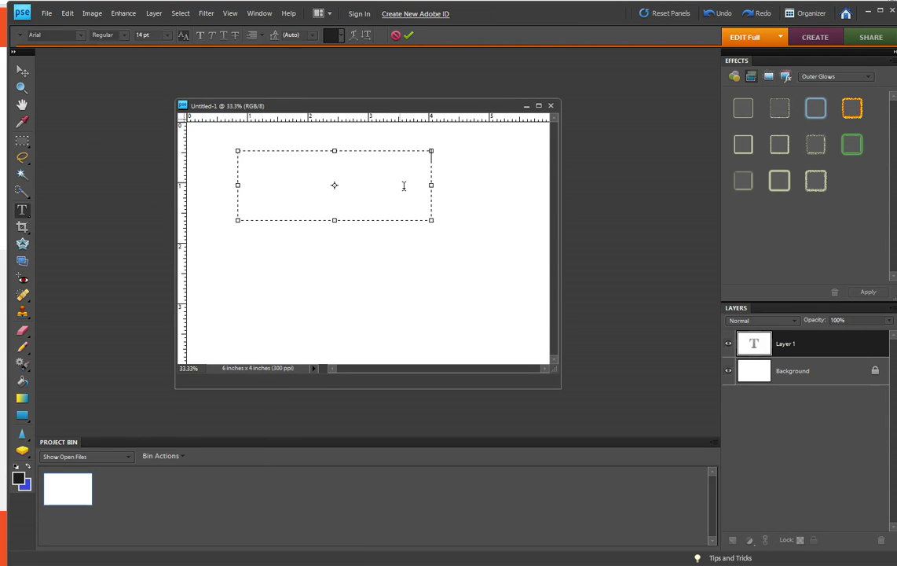
# - Type the story from 'Once upon a time…' through 'step mother living with her', fixing typos
pyautogui.write('Once upon a time there was a')
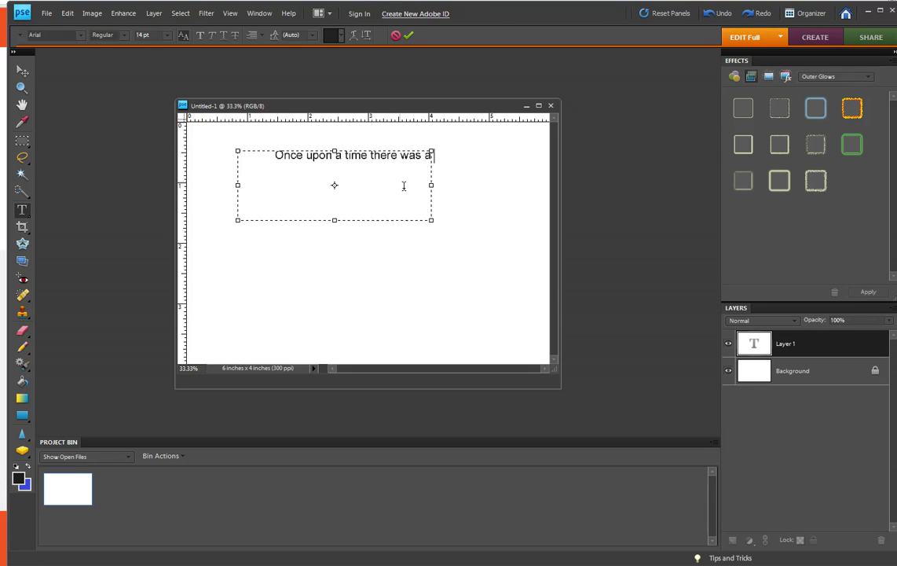
pyautogui.write(' beau')
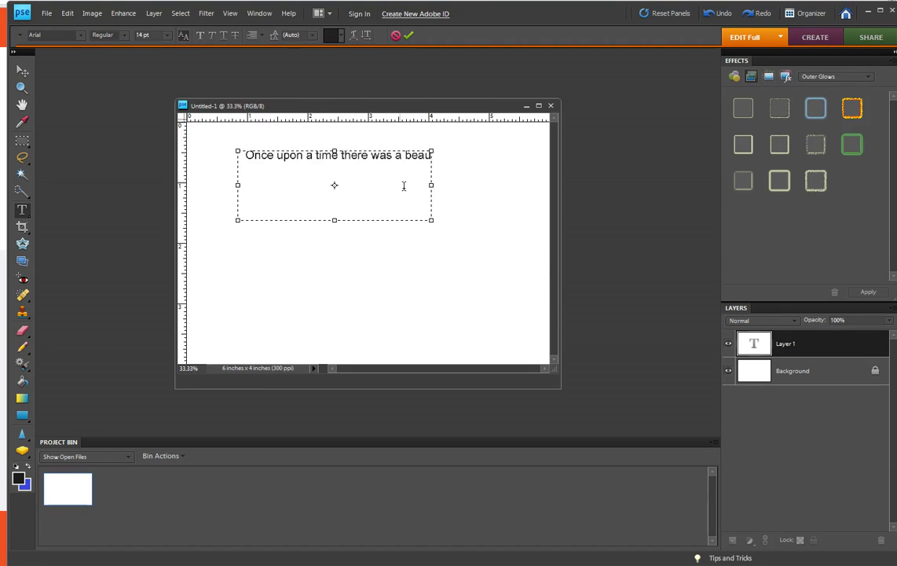
pyautogui.write('tiful')
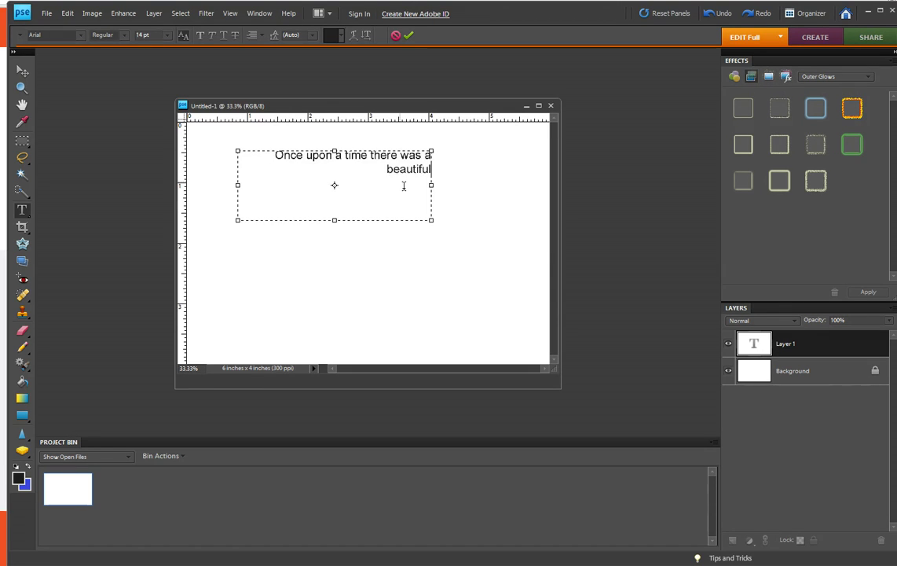
pyautogui.write(' princess.  She live')
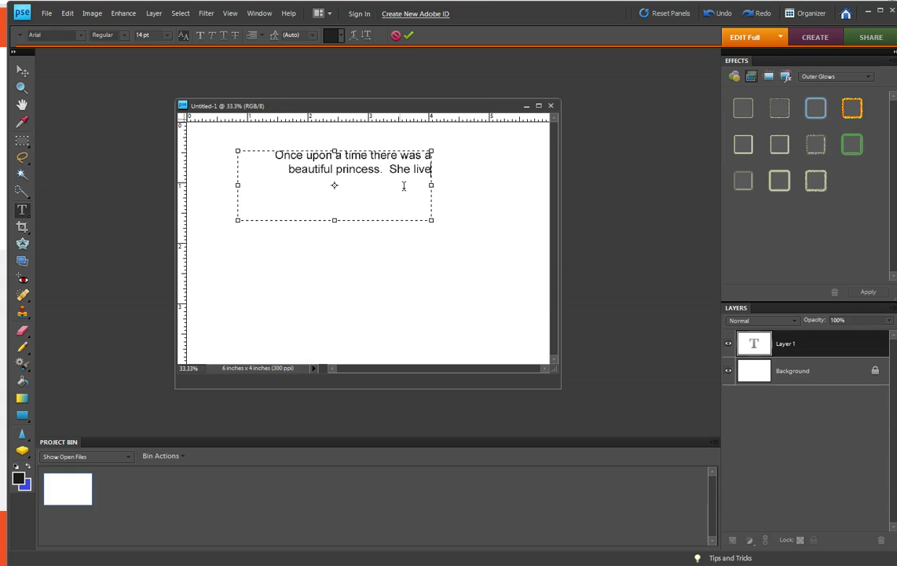
pyautogui.write('d in a sho')
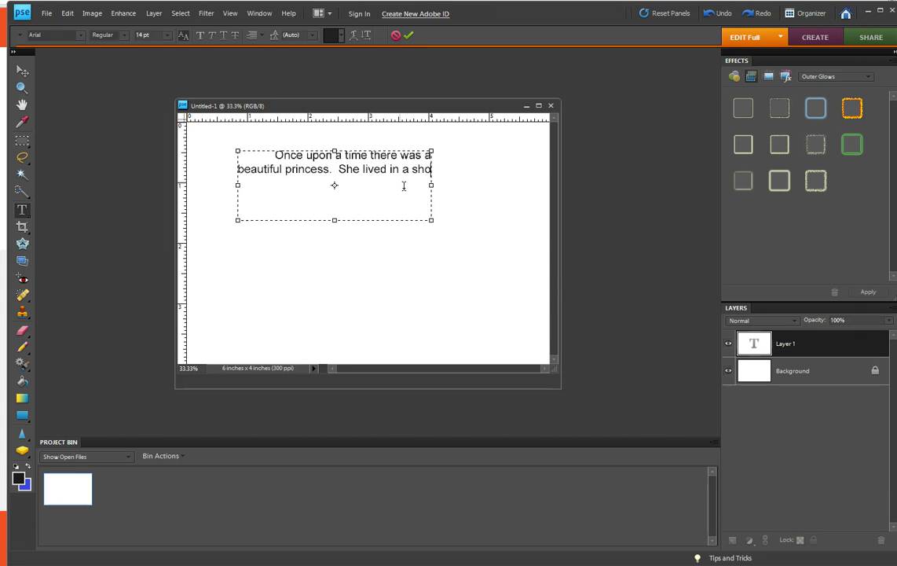
pyautogui.write('e and ha')
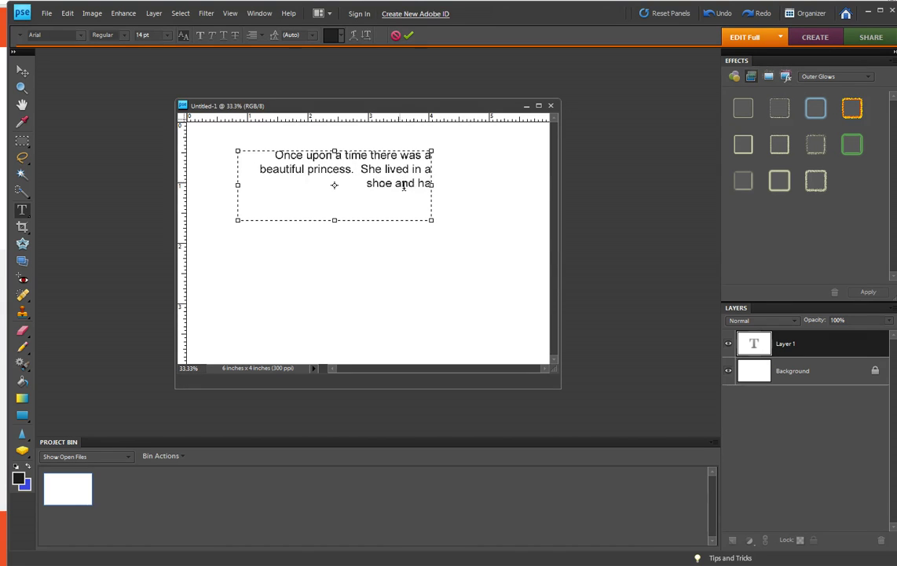
pyautogui.write('d beauti')
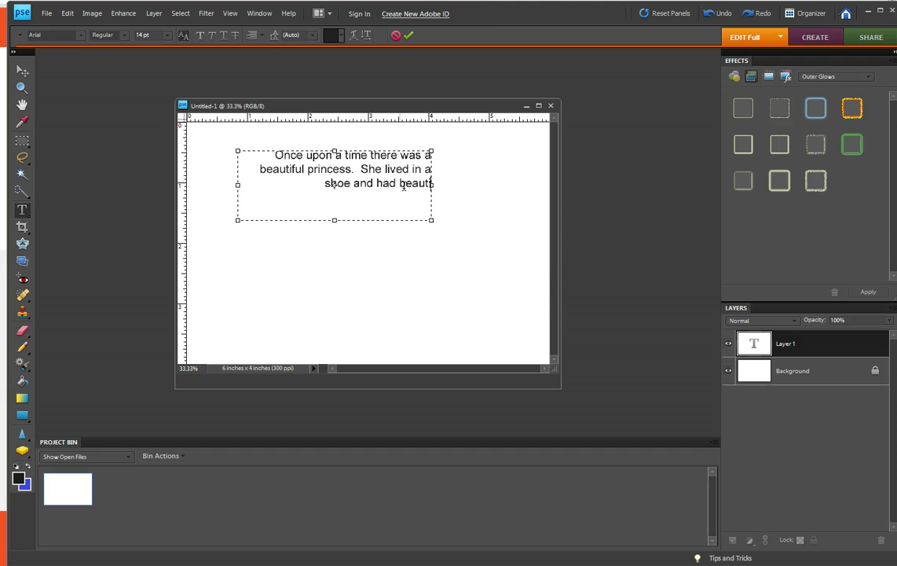
pyautogui.write('ful long , lon')
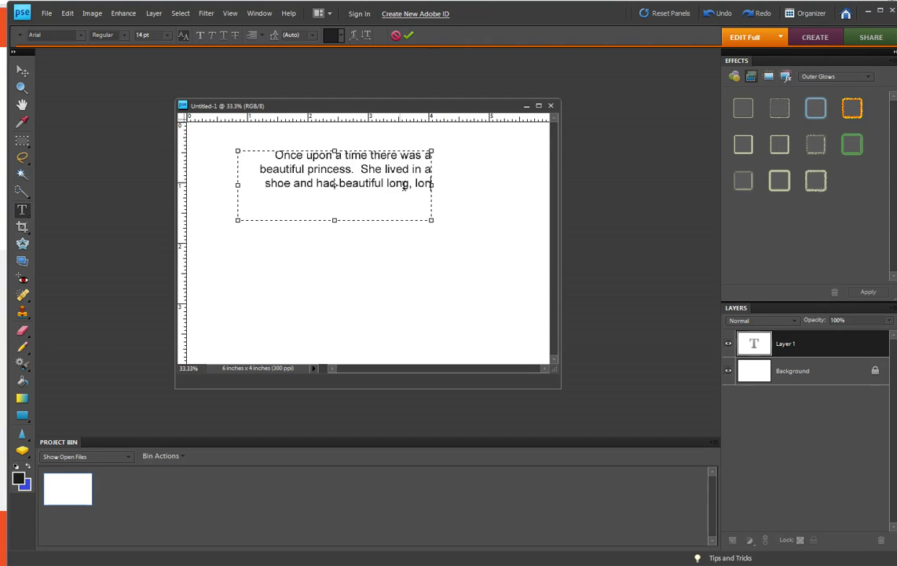
pyautogui.write('g')
pyautogui.write(' hair.')
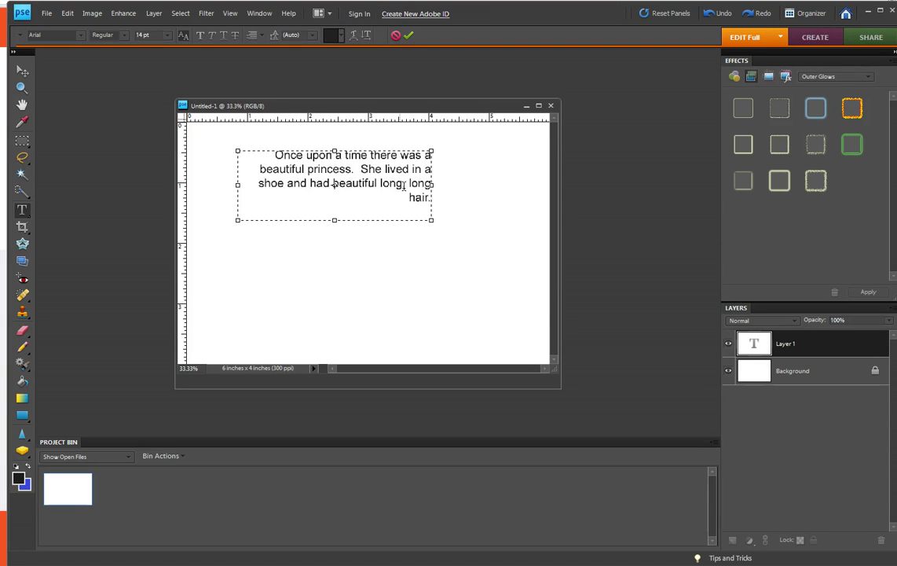
pyautogui.write('  There were two')
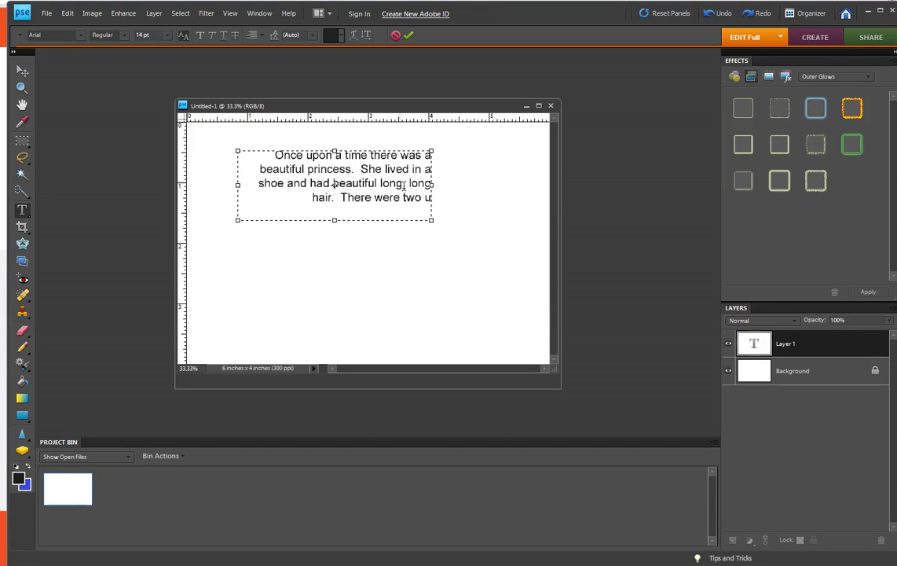
pyautogui.write(' st')
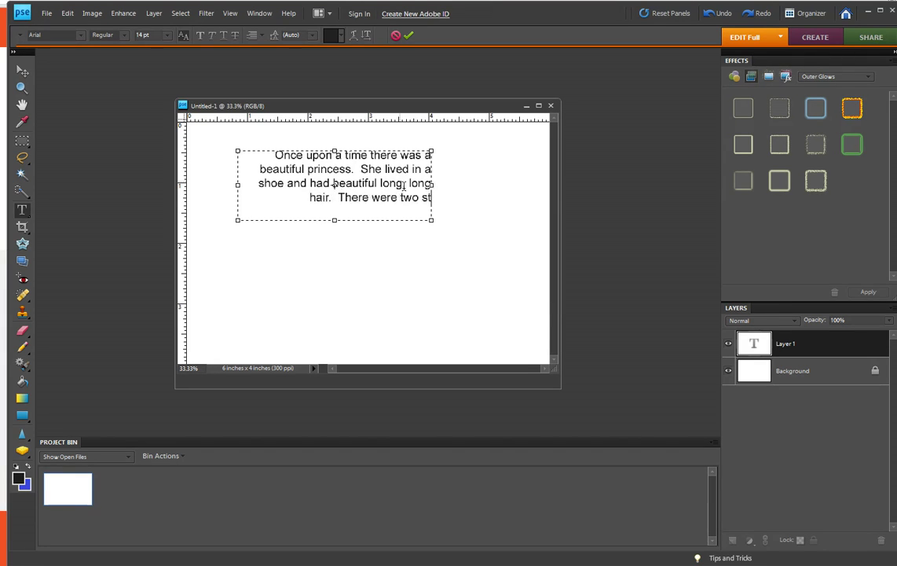
pyautogui.write('ep-sis')
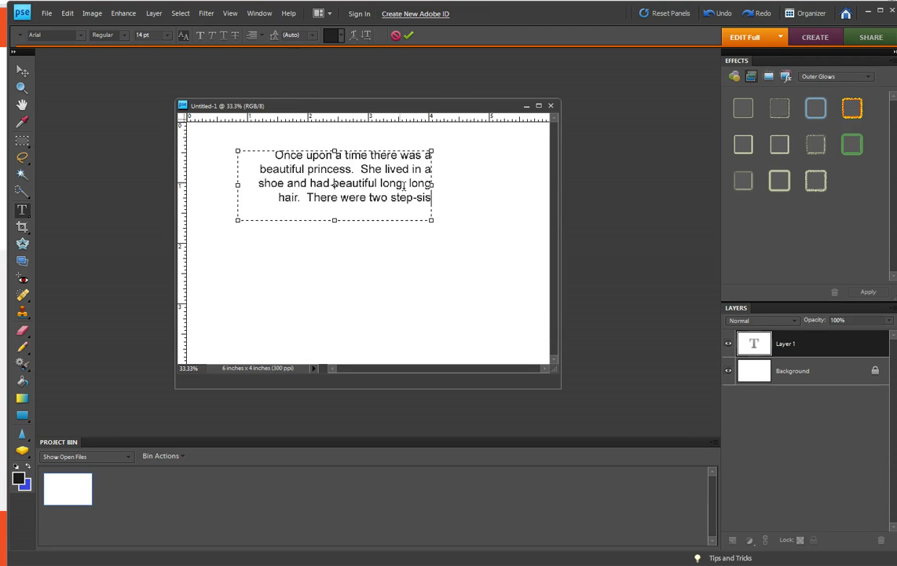
pyautogui.write('ters th')
pyautogui.press('BackSpace')
pyautogui.press('BackSpace')
pyautogui.write('and thei')
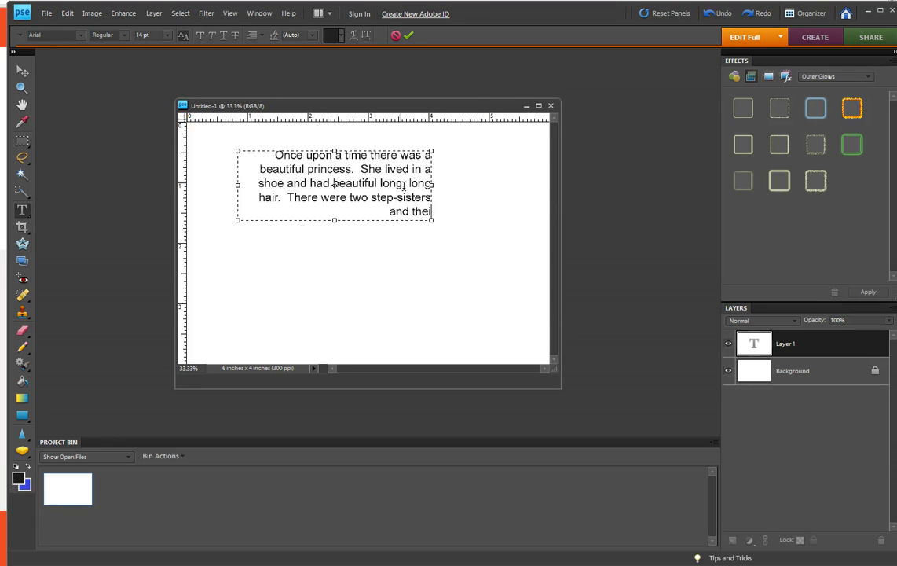
pyautogui.write('r step')
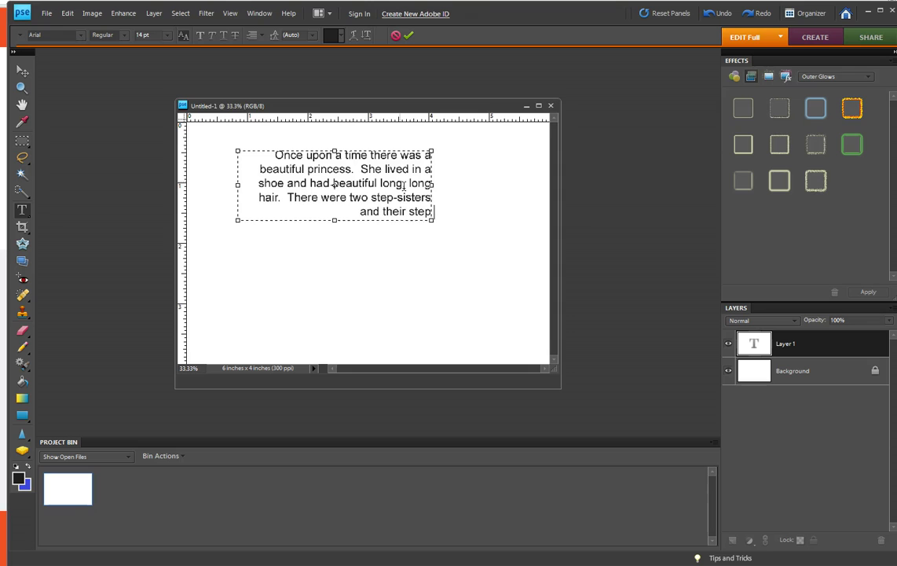
pyautogui.write(' mother')
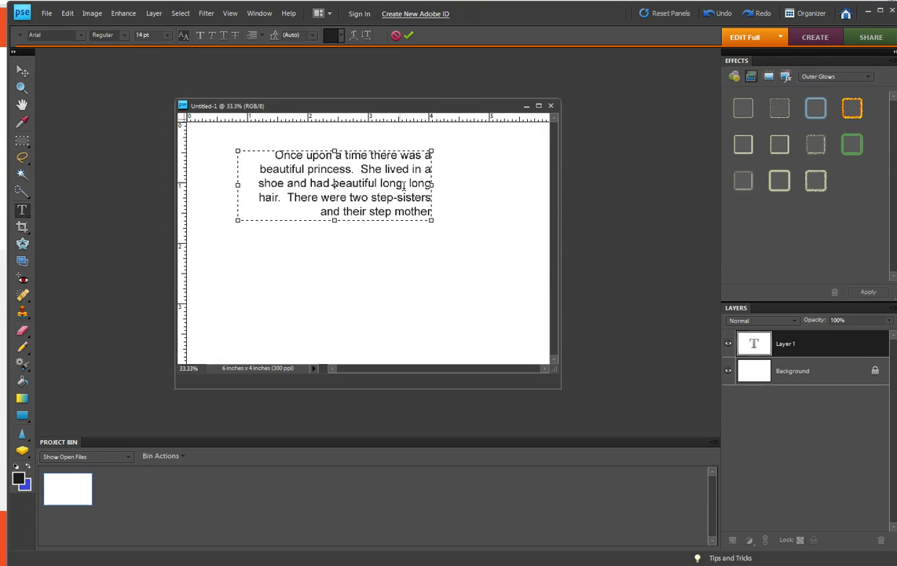
pyautogui.write(' living we')
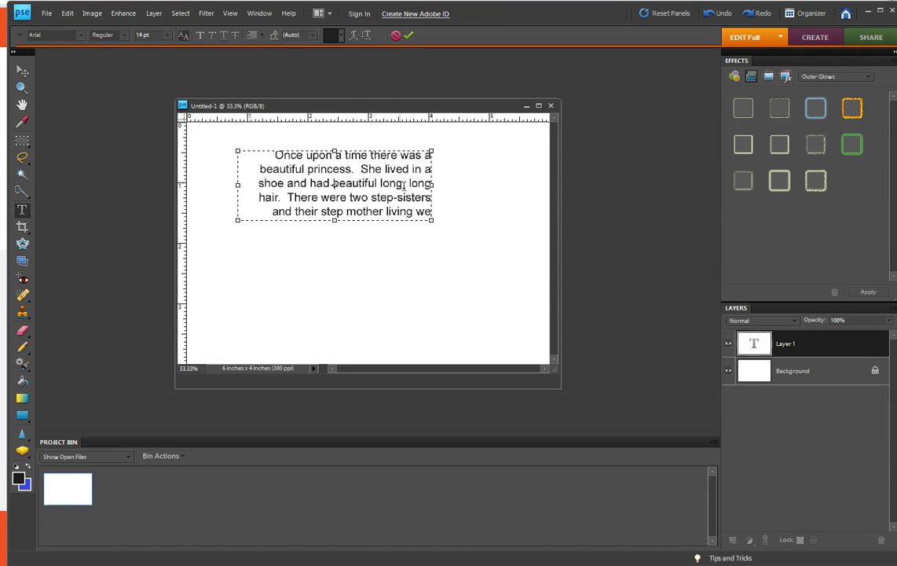
pyautogui.press('BackSpace')
pyautogui.write('ith')
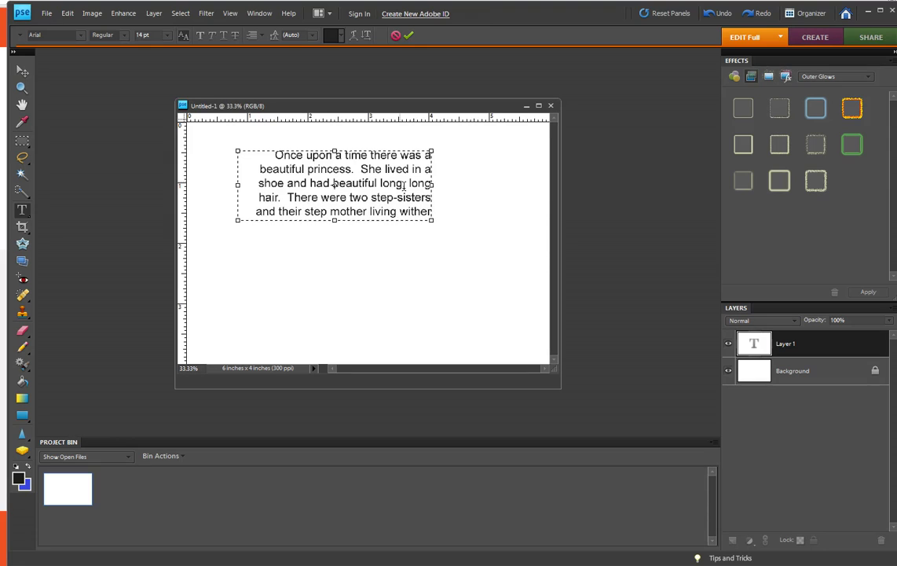
pyautogui.write(' her')
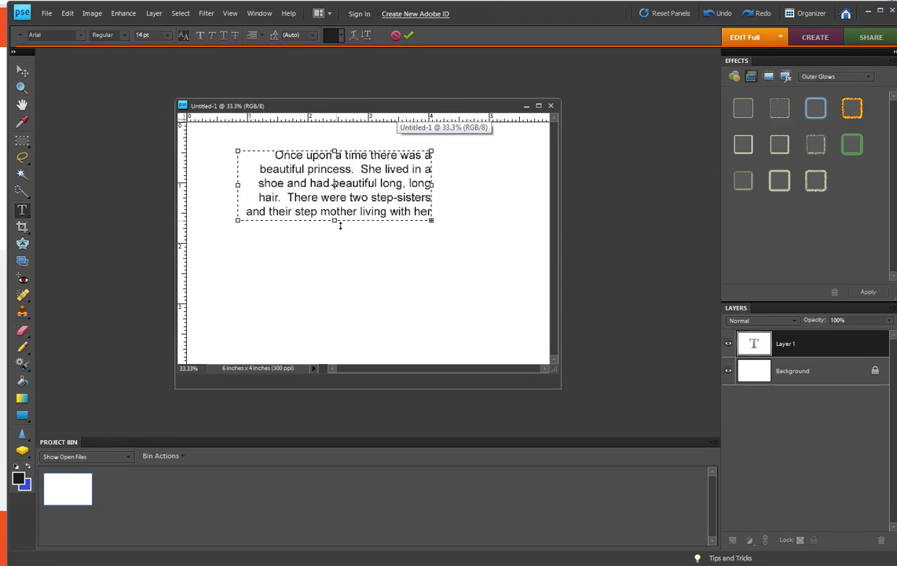
# - End the paragraph with 'she was so mean.' and resize the box narrower and taller
pyautogui.moveTo(340, 223); pyautogui.dragTo(344, 246)
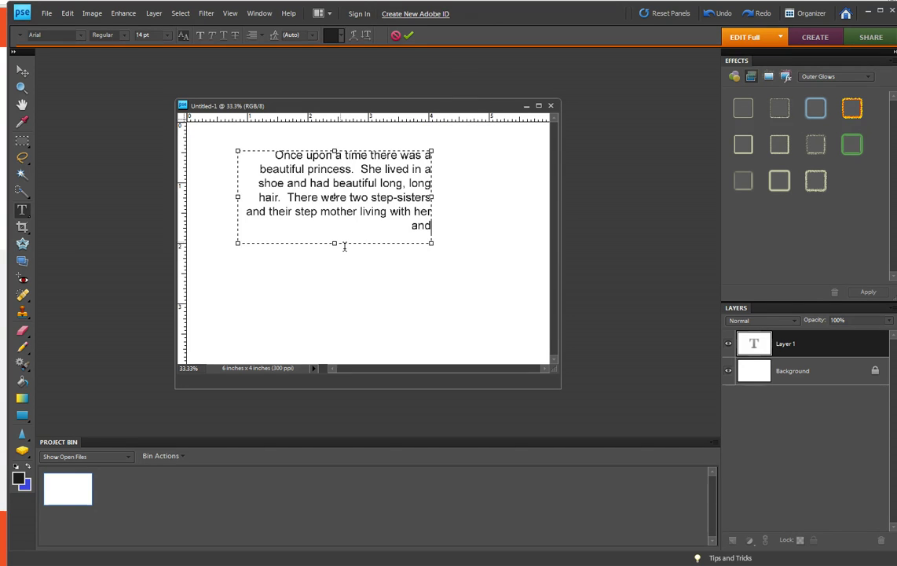
pyautogui.write('she was so mean.')
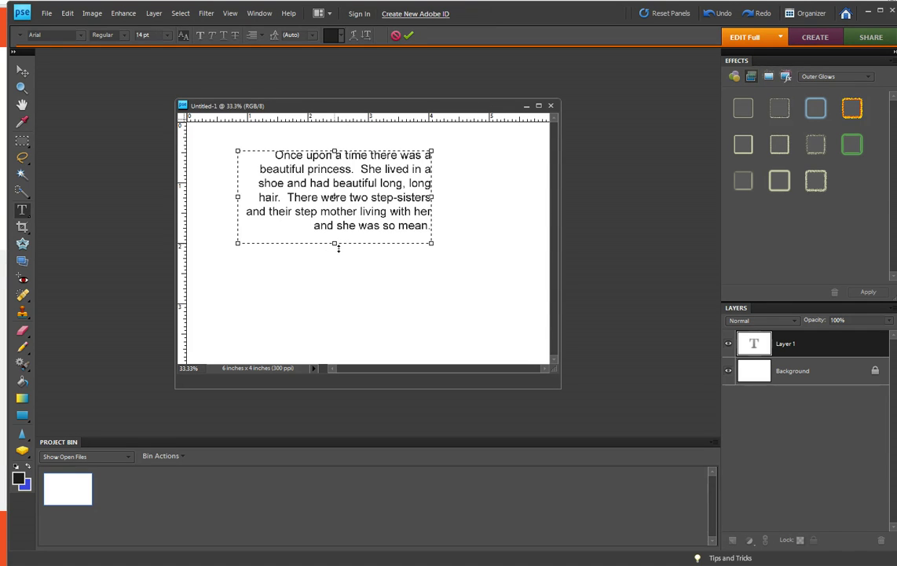
pyautogui.moveTo(339, 248)
pyautogui.mouseDown()
pyautogui.moveTo(348, 318)
pyautogui.moveTo(350, 244)
pyautogui.mouseUp()
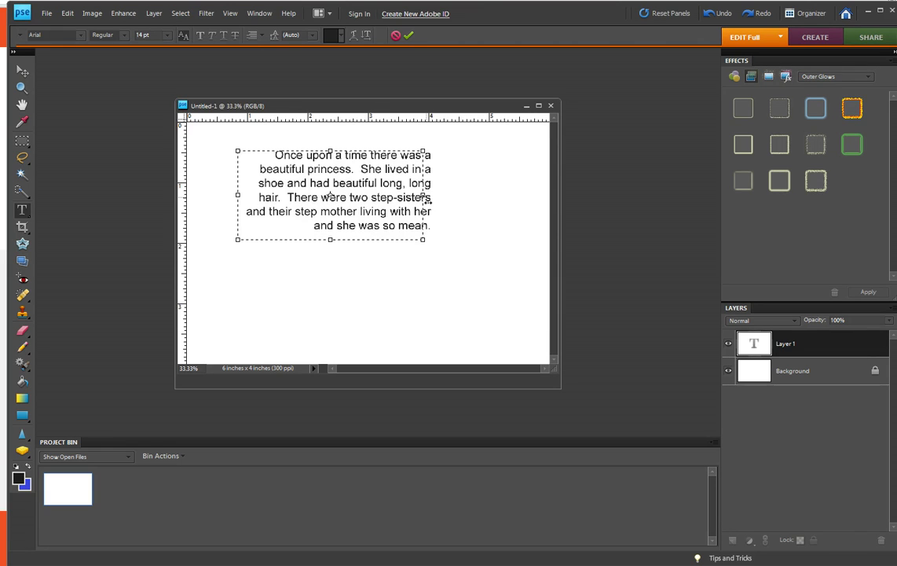
pyautogui.moveTo(436, 202); pyautogui.dragTo(414, 204)
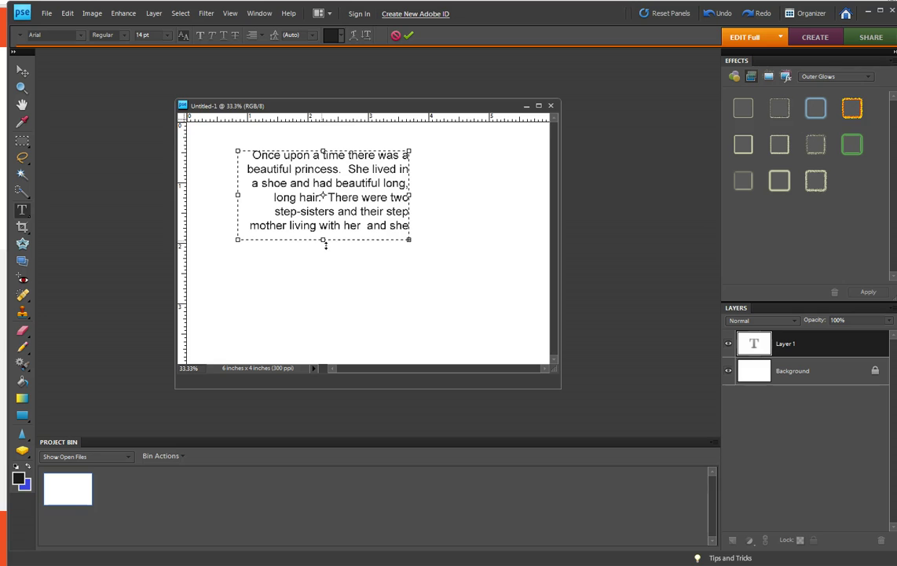
pyautogui.moveTo(326, 245)
pyautogui.mouseDown()
pyautogui.moveTo(330, 270)
pyautogui.moveTo(330, 259)
pyautogui.mouseUp()
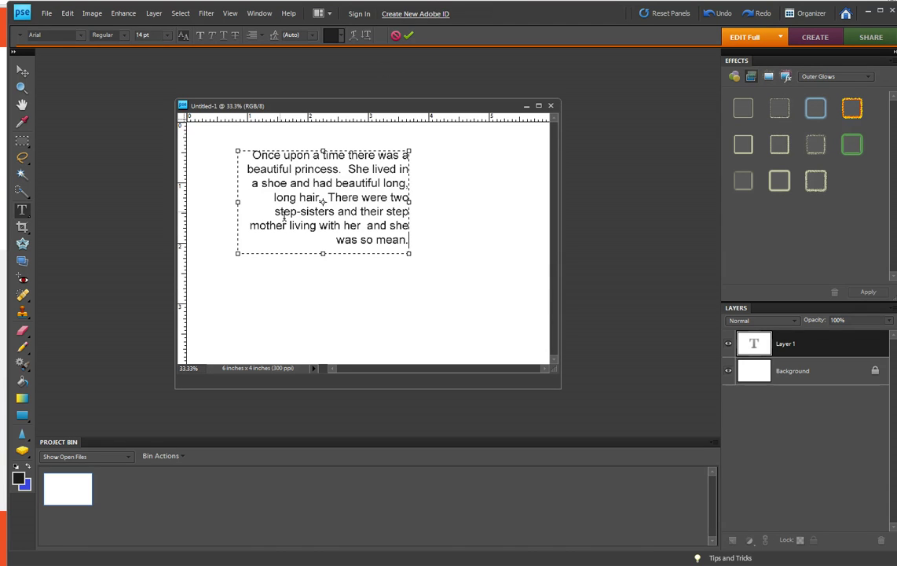
# - Commit the text, then shift the text block slightly right and down with the Move tool
pyautogui.click(409, 36)
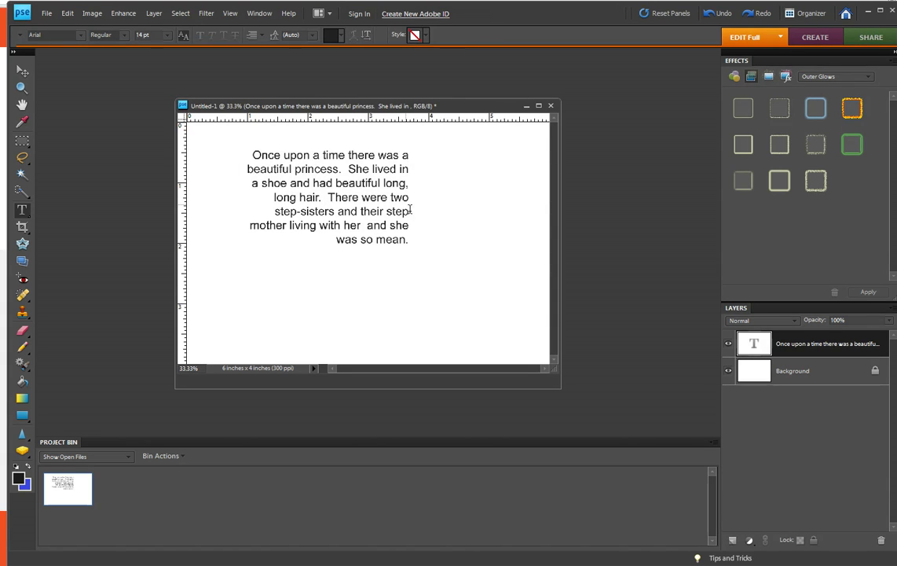
pyautogui.click(23, 72)
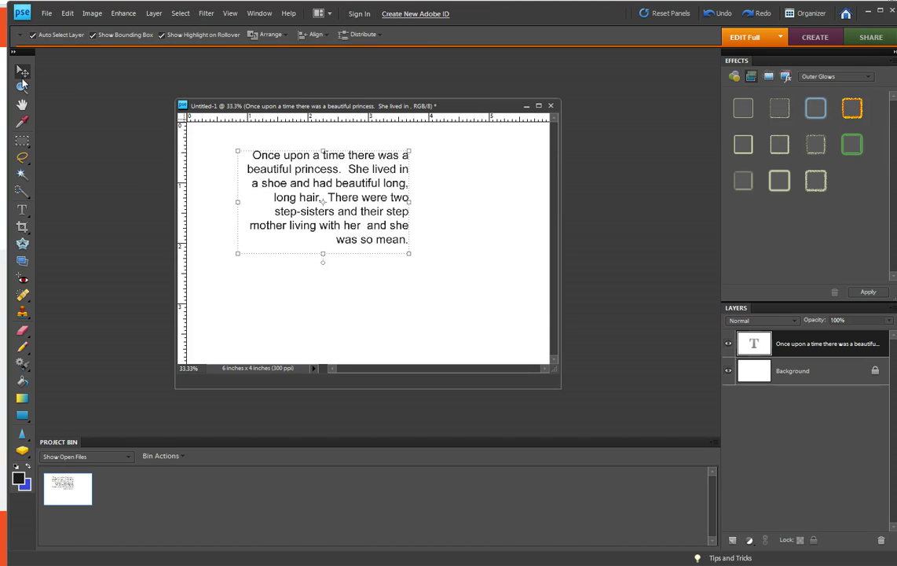
pyautogui.moveTo(337, 209)
pyautogui.mouseDown()
pyautogui.moveTo(417, 252)
pyautogui.moveTo(440, 206)
pyautogui.moveTo(328, 207)
pyautogui.moveTo(308, 256)
pyautogui.moveTo(440, 309)
pyautogui.moveTo(472, 207)
pyautogui.moveTo(346, 208)
pyautogui.mouseUp()
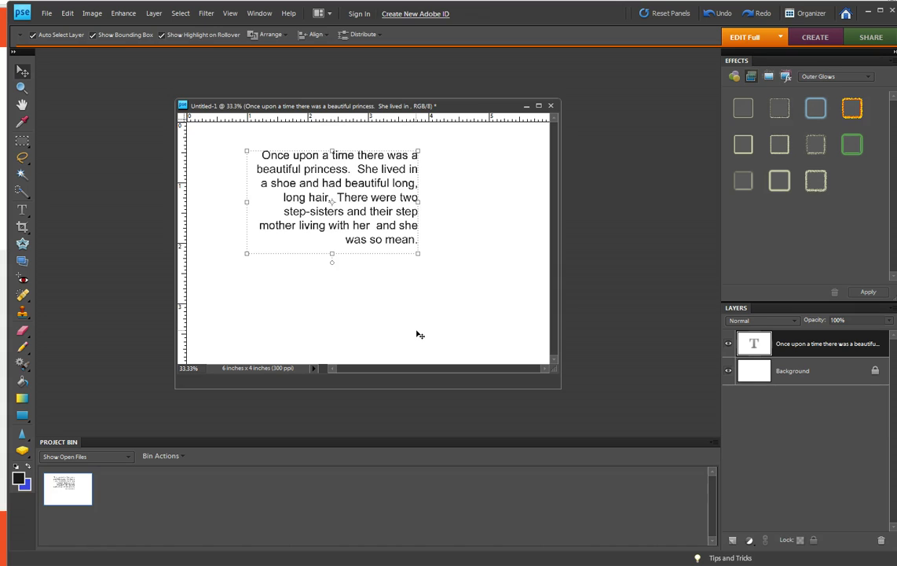